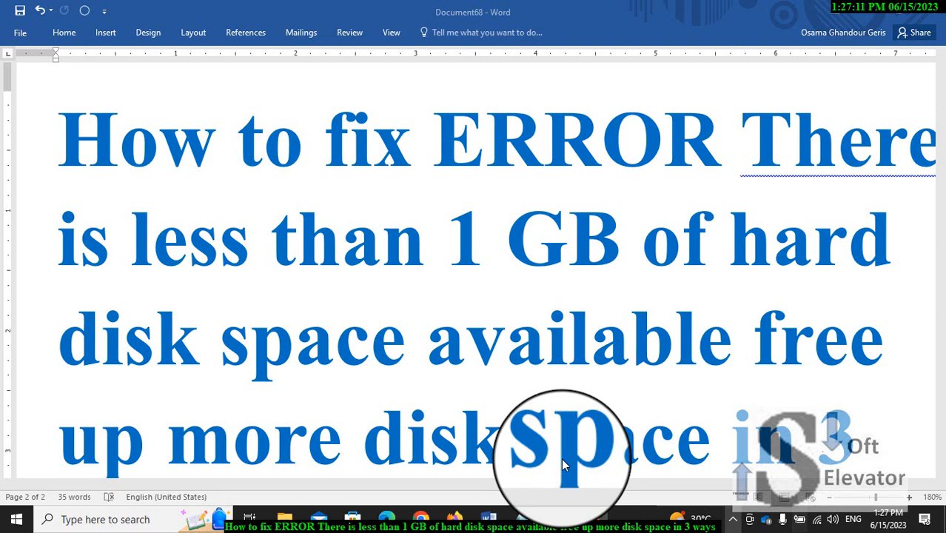
Step: Switch to File Explorer and open the properties of Local Disk (C:)
{"action": "mouse_move", "coordinate": [283, 518]}
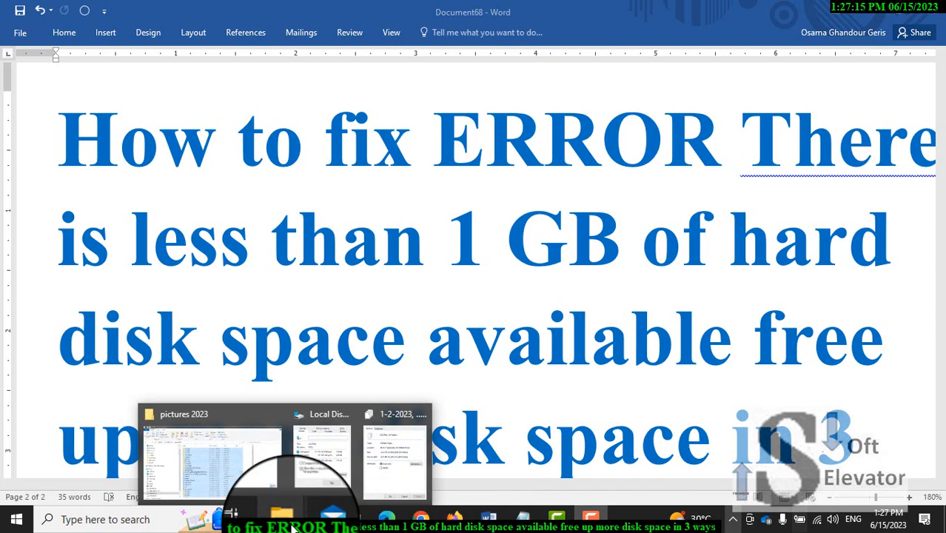
{"action": "mouse_move", "coordinate": [350, 418]}
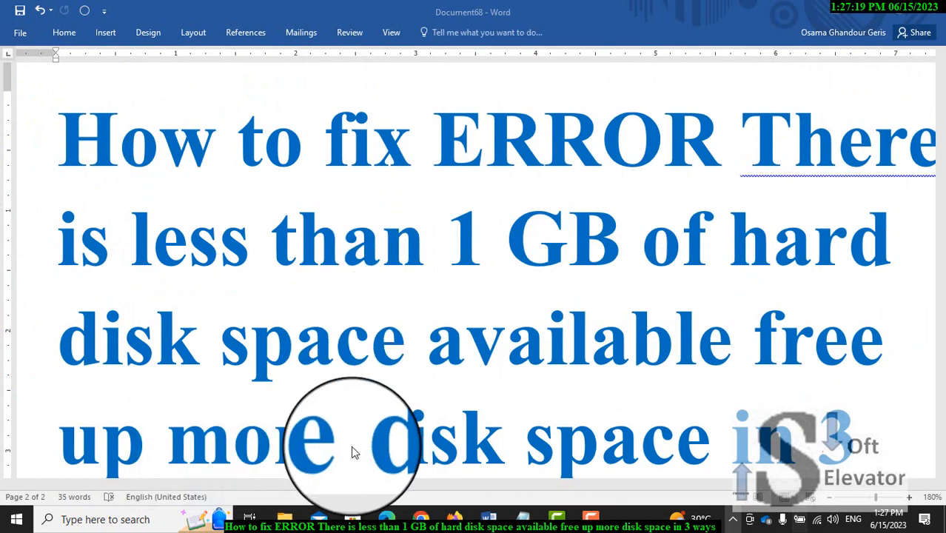
{"action": "left_click", "coordinate": [219, 475]}
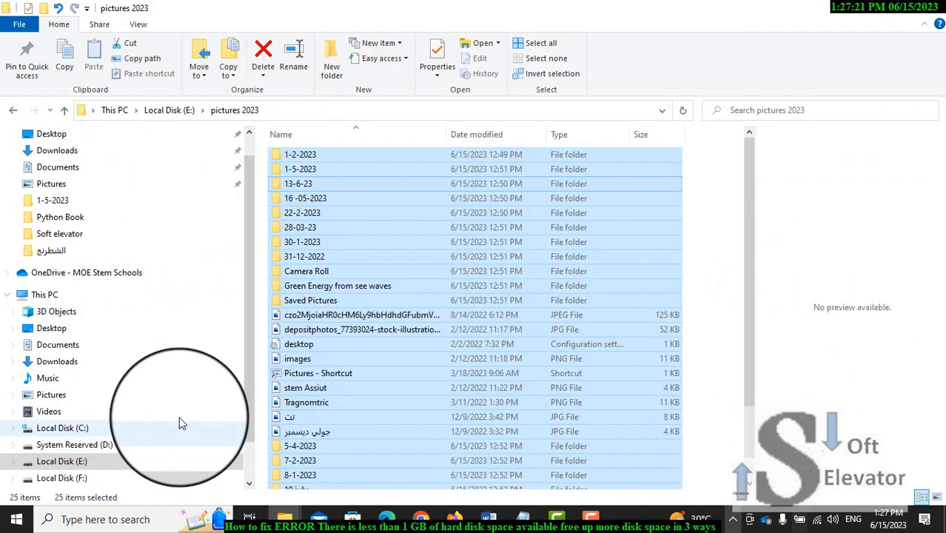
{"action": "scroll", "coordinate": [183, 423], "scroll_direction": "down", "scroll_amount": 1}
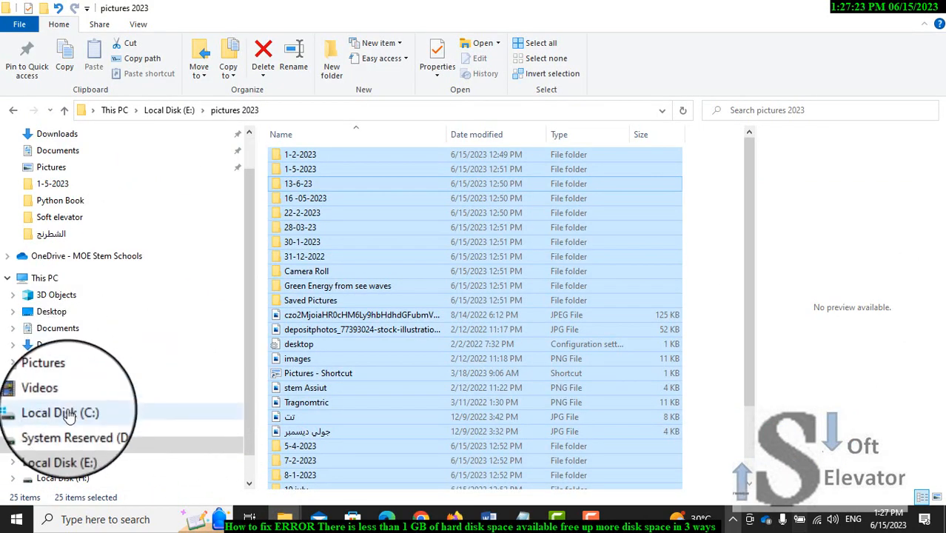
{"action": "left_click", "coordinate": [67, 412]}
{"action": "right_click", "coordinate": [66, 412]}
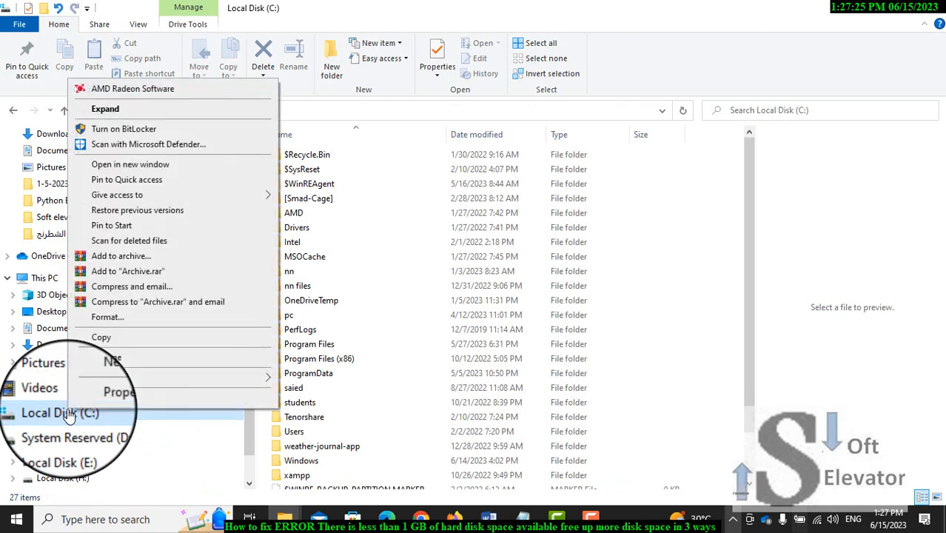
{"action": "left_click", "coordinate": [105, 395]}
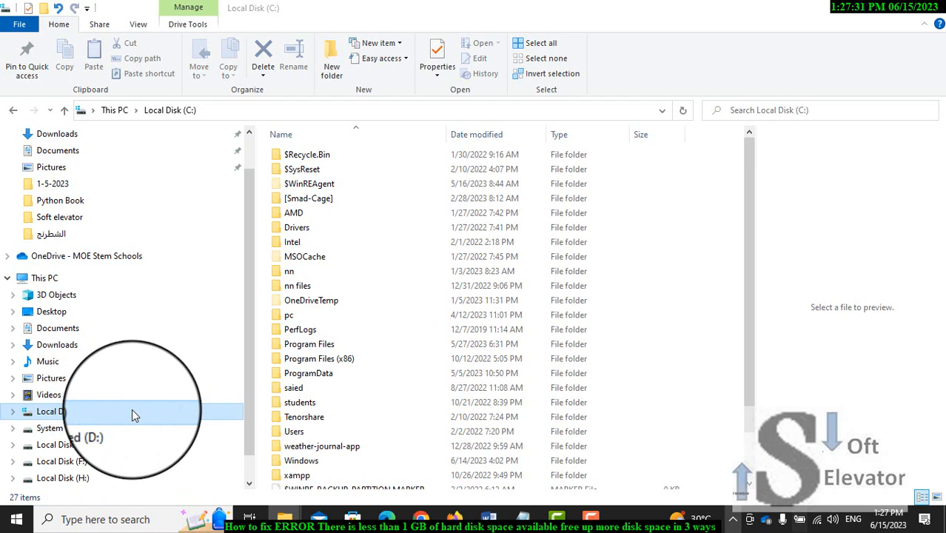
{"action": "right_click", "coordinate": [131, 408]}
{"action": "left_click", "coordinate": [164, 405]}
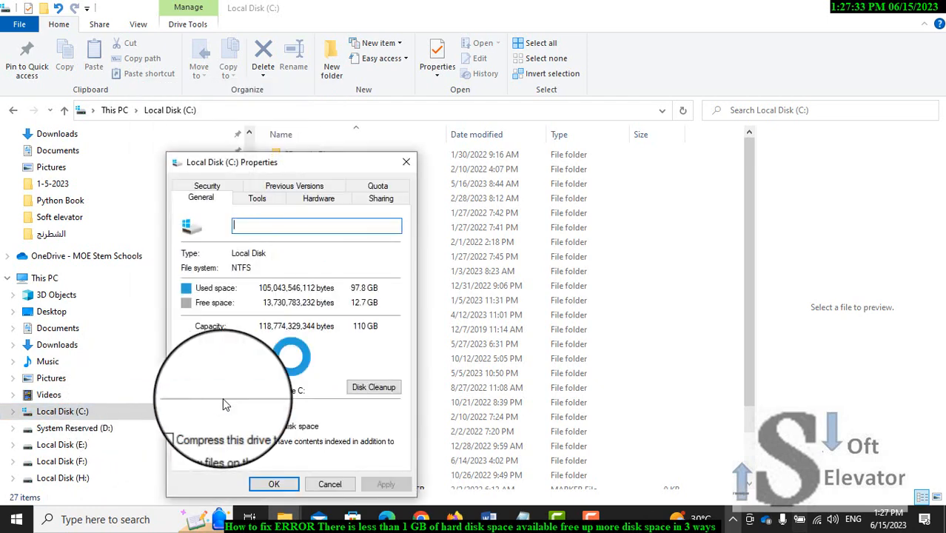
Step: Start Disk Cleanup for drive C:, exclude Downloaded Program Files and include Recycle Bin in the files to delete
{"action": "left_click", "coordinate": [365, 390]}
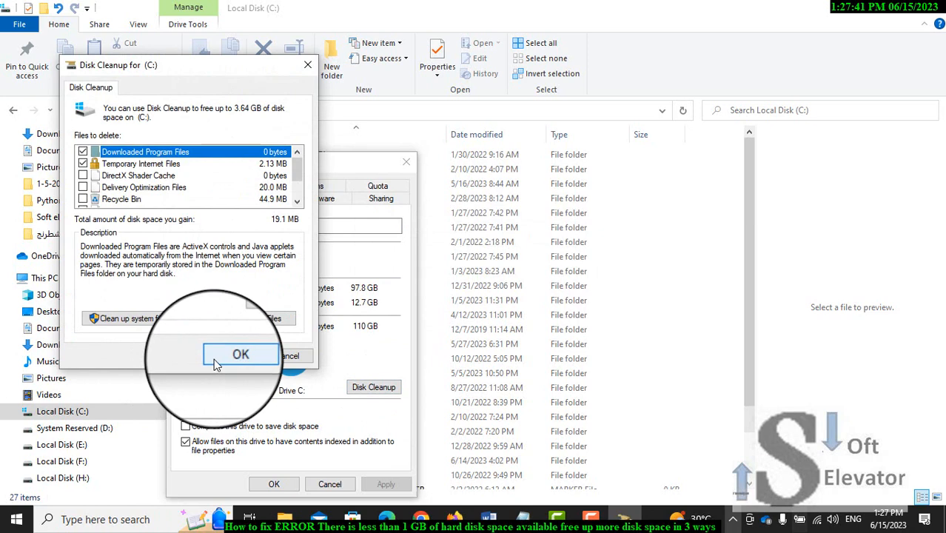
{"action": "left_click", "coordinate": [83, 151]}
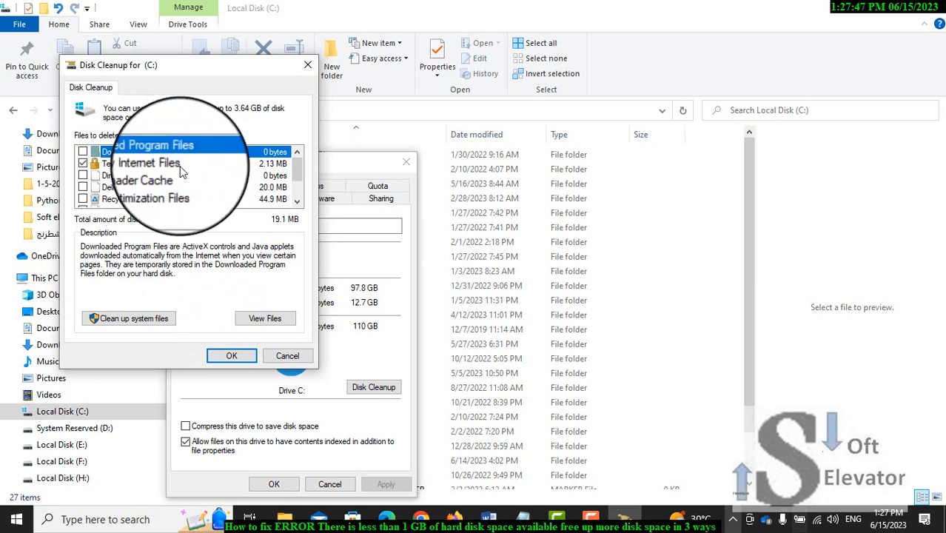
{"action": "left_click_drag", "start_coordinate": [302, 176], "coordinate": [302, 189]}
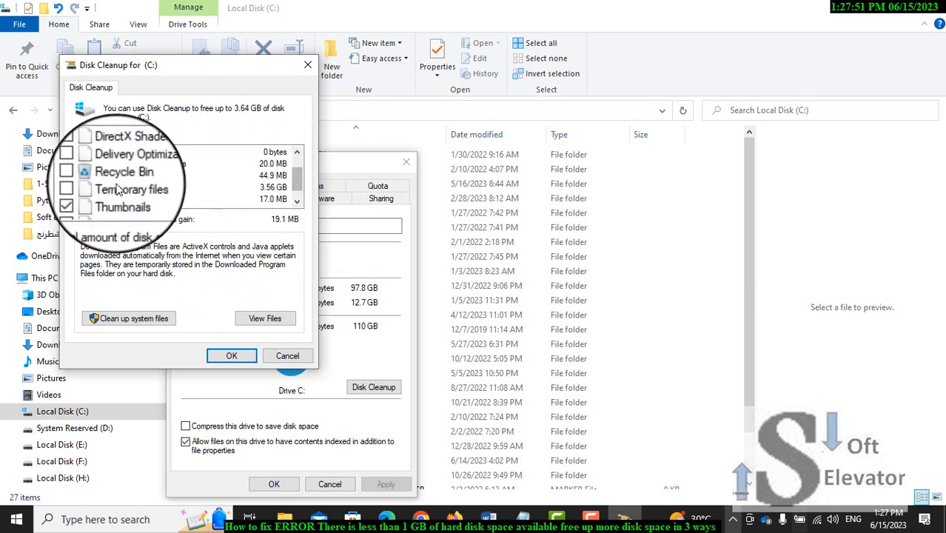
{"action": "left_click", "coordinate": [83, 178]}
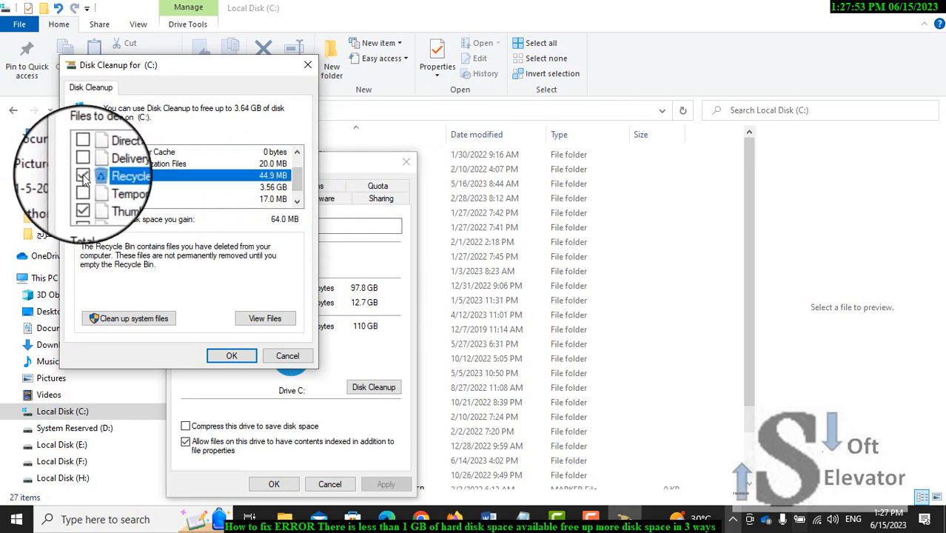
{"action": "left_click", "coordinate": [297, 201]}
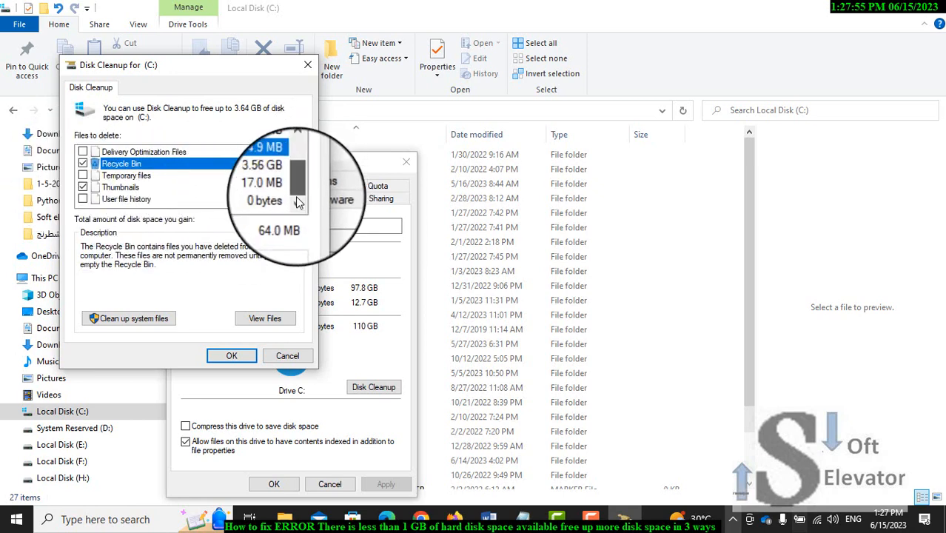
Step: Run the cleanup, confirm permanent deletion of the chosen files, and close the drive's properties
{"action": "left_click", "coordinate": [231, 357]}
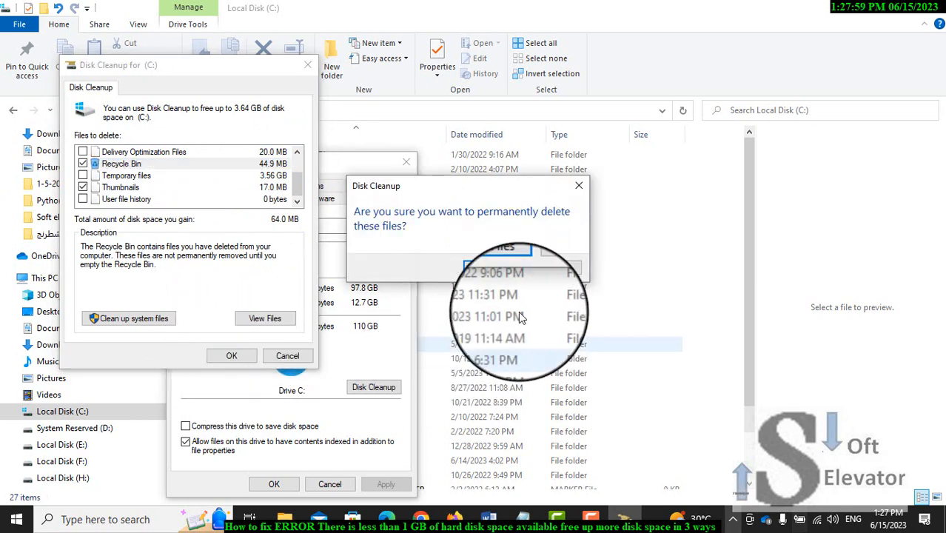
{"action": "left_click", "coordinate": [521, 267]}
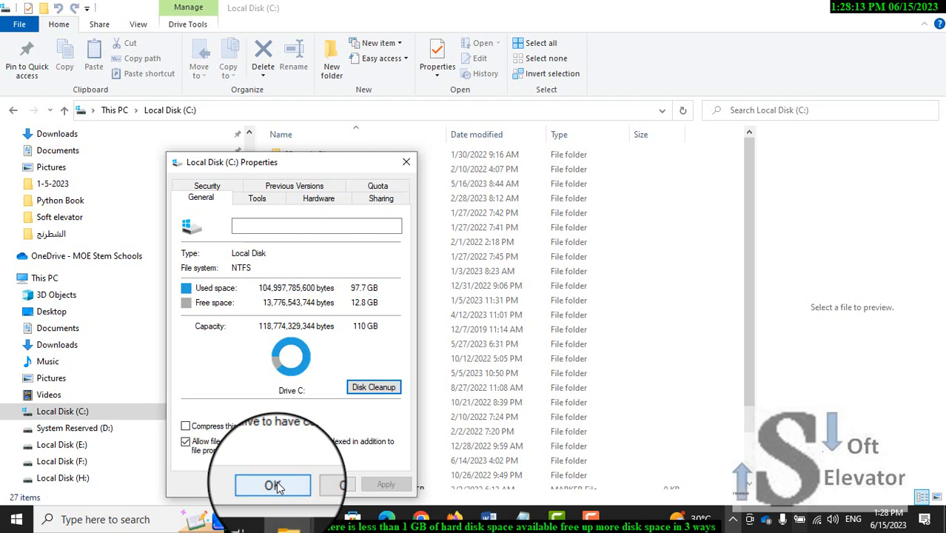
{"action": "left_click", "coordinate": [274, 484]}
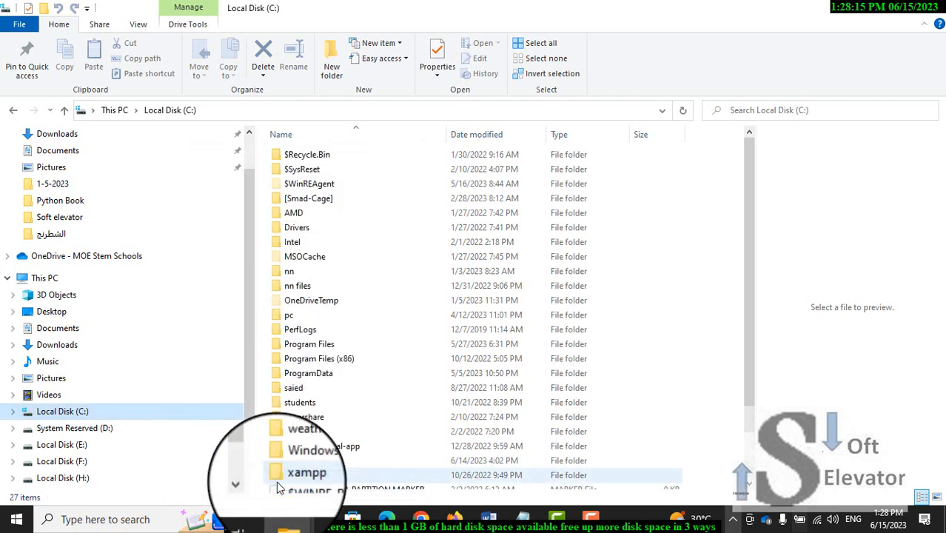
Step: Search Windows for "storga" and open Storage settings
{"action": "left_click", "coordinate": [156, 518]}
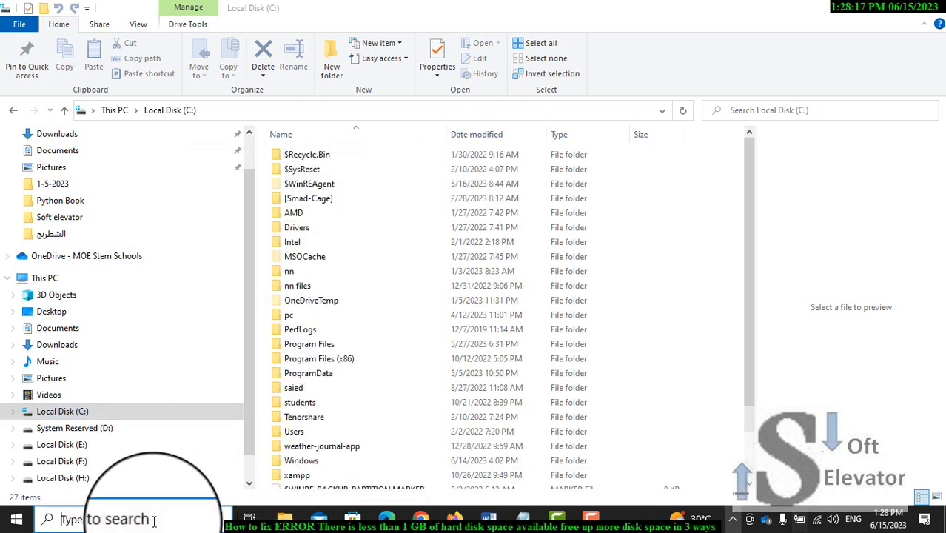
{"action": "type", "text": "st"}
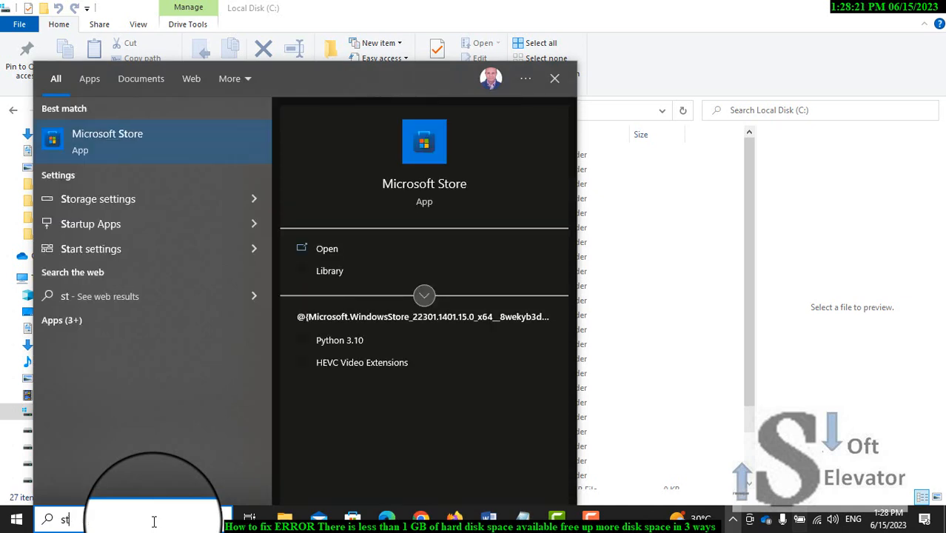
{"action": "type", "text": "orga"}
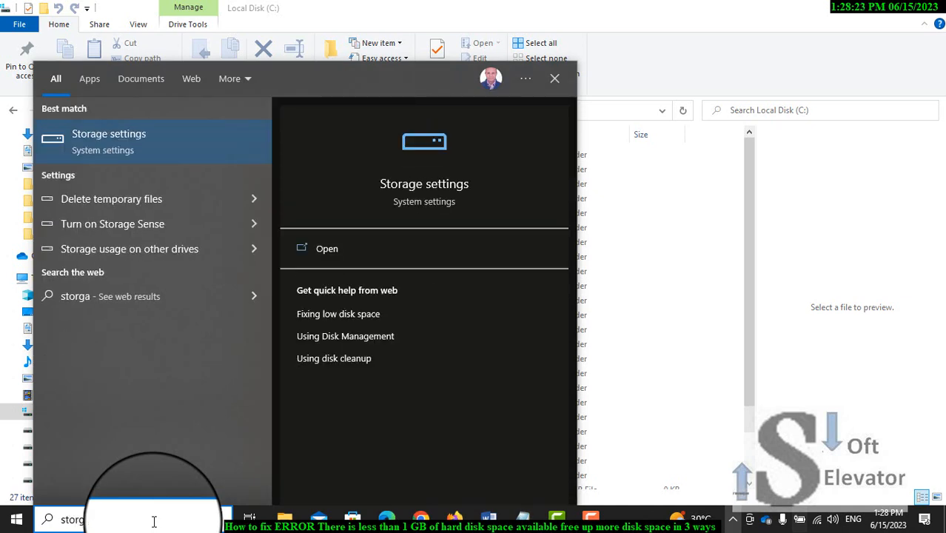
{"action": "left_click", "coordinate": [145, 142]}
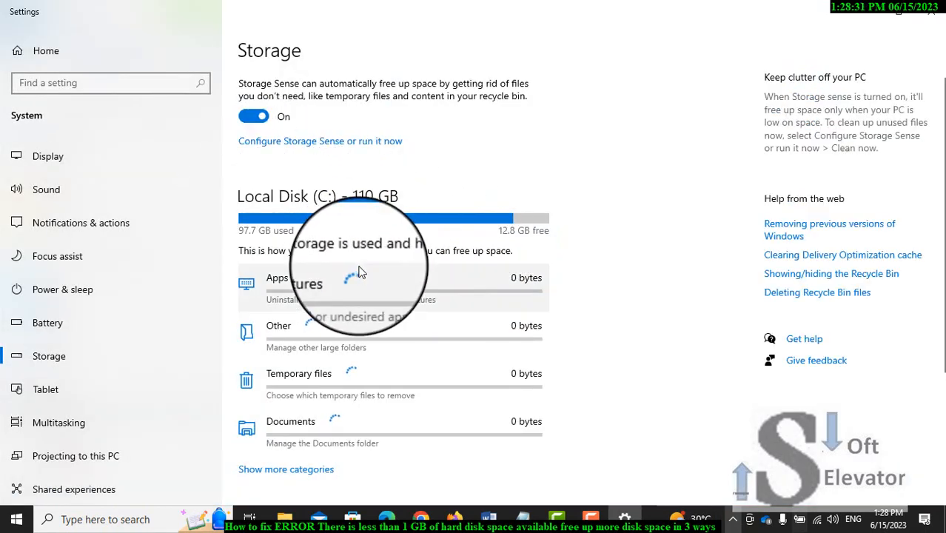
Step: Open the Temporary files category in the Local Disk (C:) storage breakdown
{"action": "scroll", "coordinate": [396, 264], "scroll_direction": "down", "scroll_amount": 1}
{"action": "scroll", "coordinate": [396, 265], "scroll_direction": "down", "scroll_amount": 2}
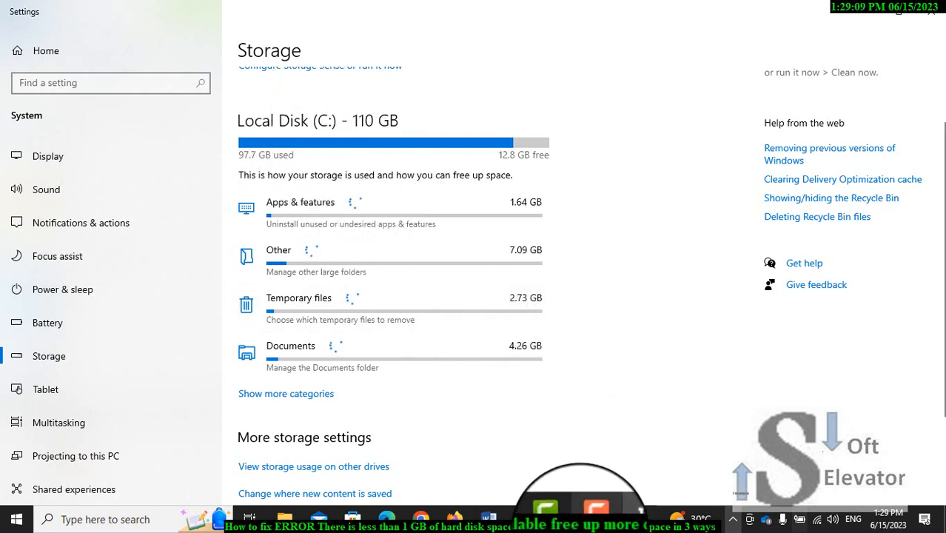
{"action": "left_click", "coordinate": [590, 521]}
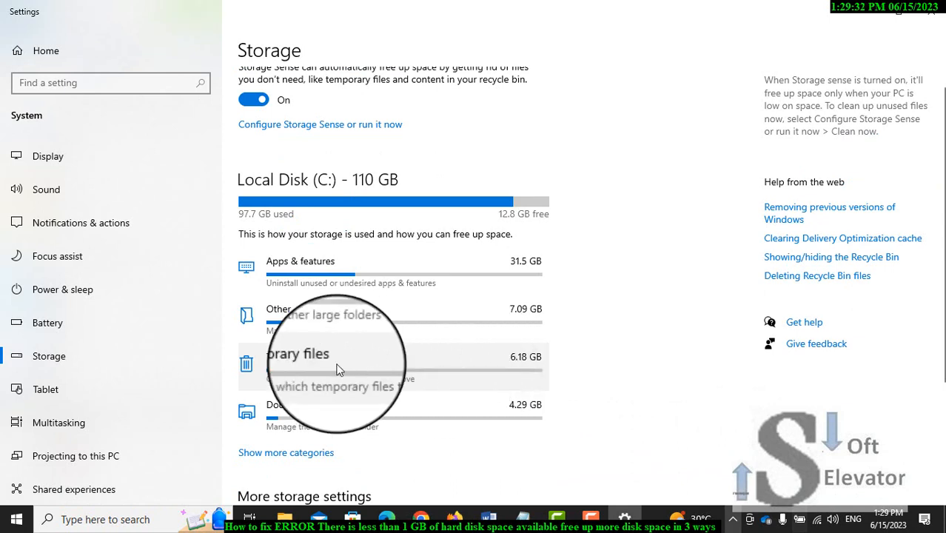
{"action": "mouse_move", "coordinate": [517, 369]}
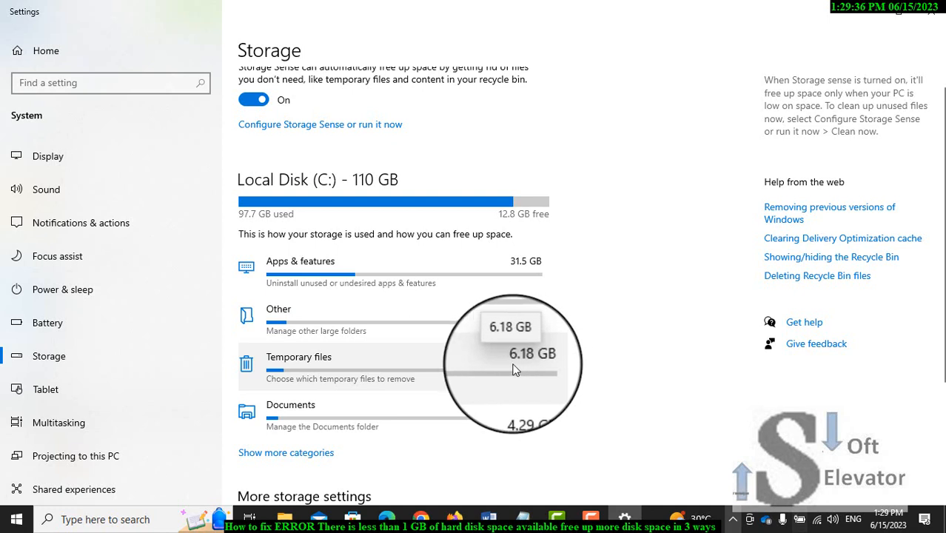
{"action": "left_click", "coordinate": [386, 364]}
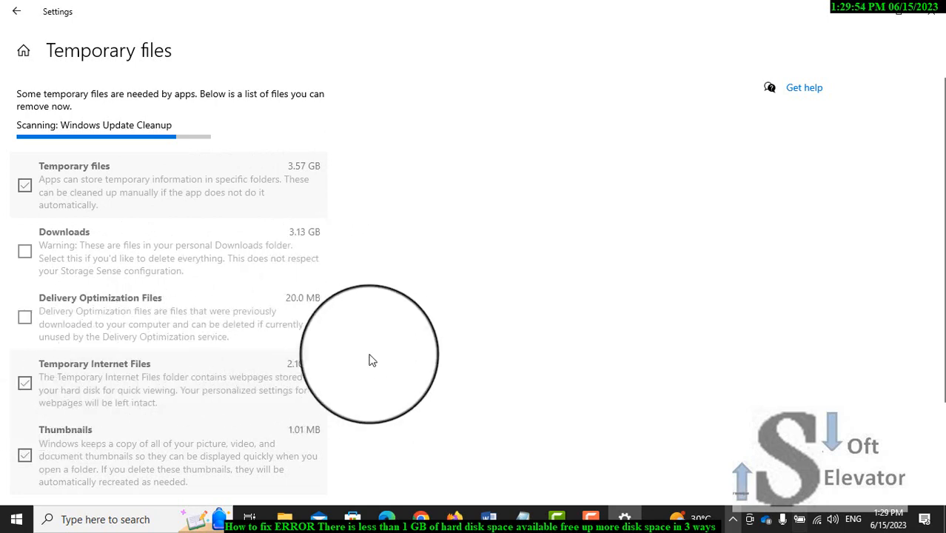
Step: Remove the preselected Temporary files, Microsoft Defender Antivirus, Temporary Internet Files and Thumbnails, and check the remaining categories
{"action": "scroll", "coordinate": [372, 360], "scroll_direction": "down", "scroll_amount": 2}
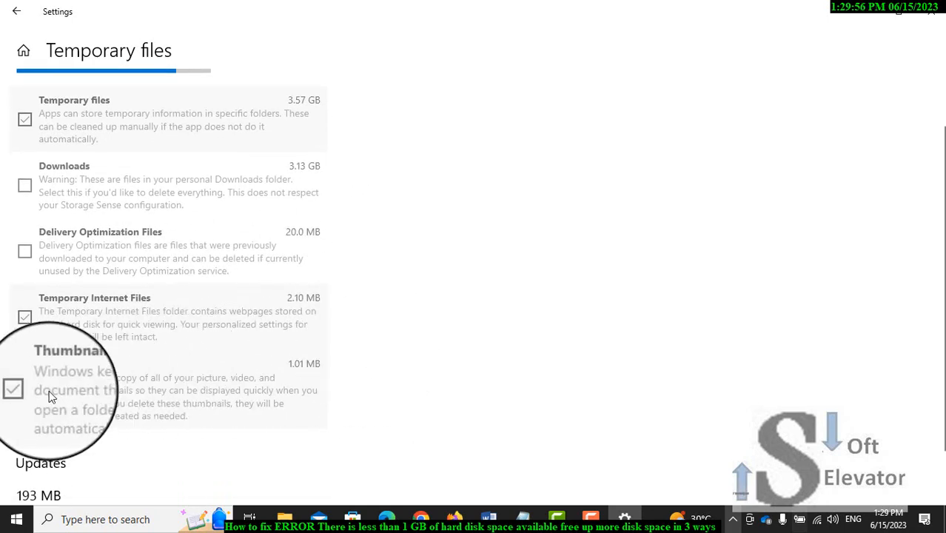
{"action": "scroll", "coordinate": [49, 398], "scroll_direction": "up", "scroll_amount": 2}
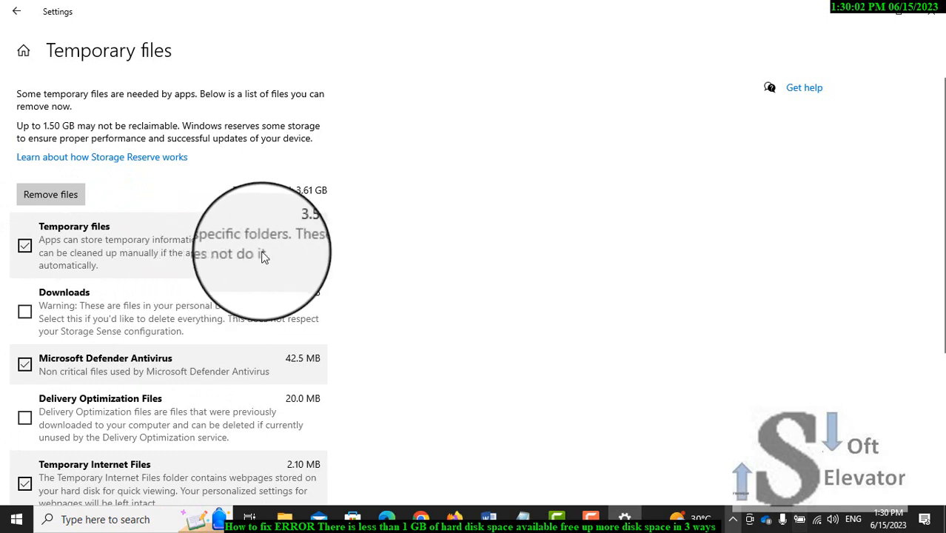
{"action": "scroll", "coordinate": [263, 255], "scroll_direction": "down", "scroll_amount": 3}
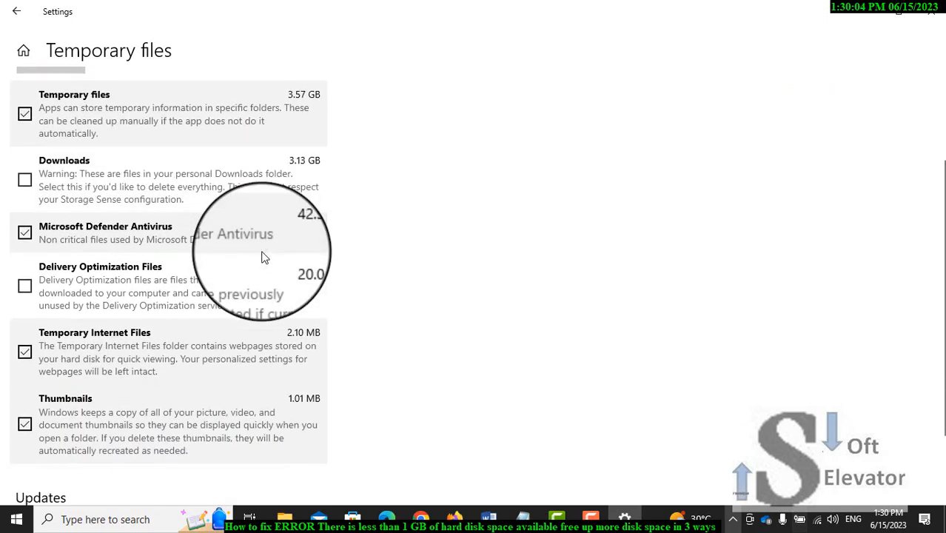
{"action": "scroll", "coordinate": [263, 257], "scroll_direction": "up", "scroll_amount": 1}
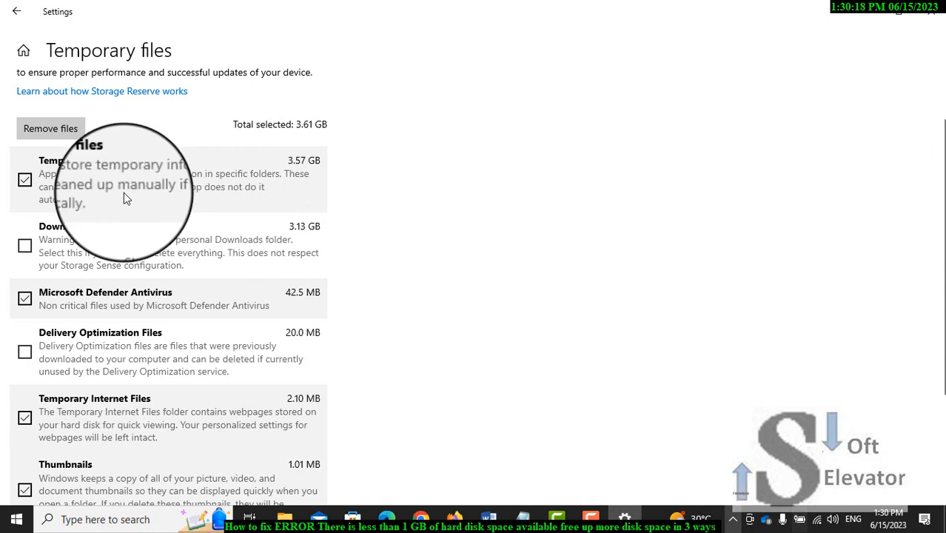
{"action": "scroll", "coordinate": [123, 192], "scroll_direction": "down", "scroll_amount": 2}
{"action": "scroll", "coordinate": [125, 197], "scroll_direction": "up", "scroll_amount": 2}
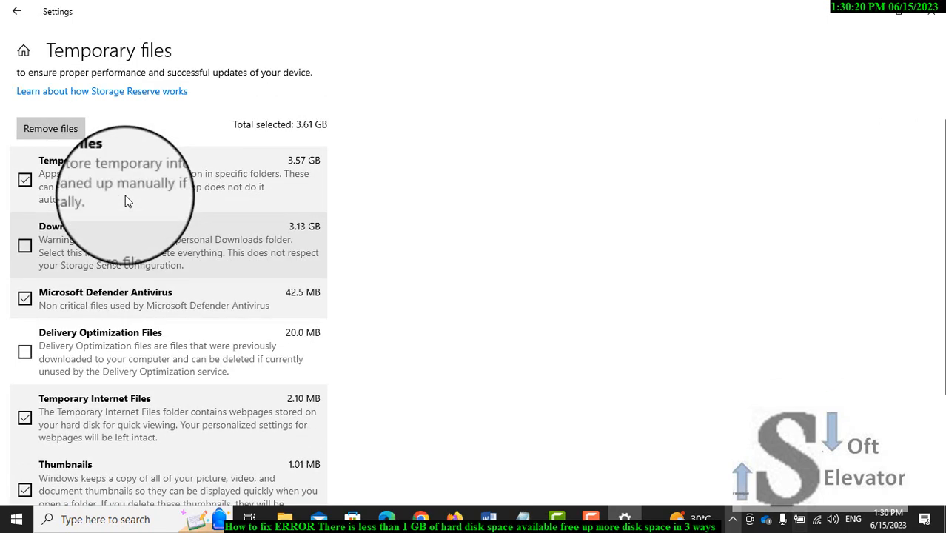
{"action": "left_click", "coordinate": [63, 141]}
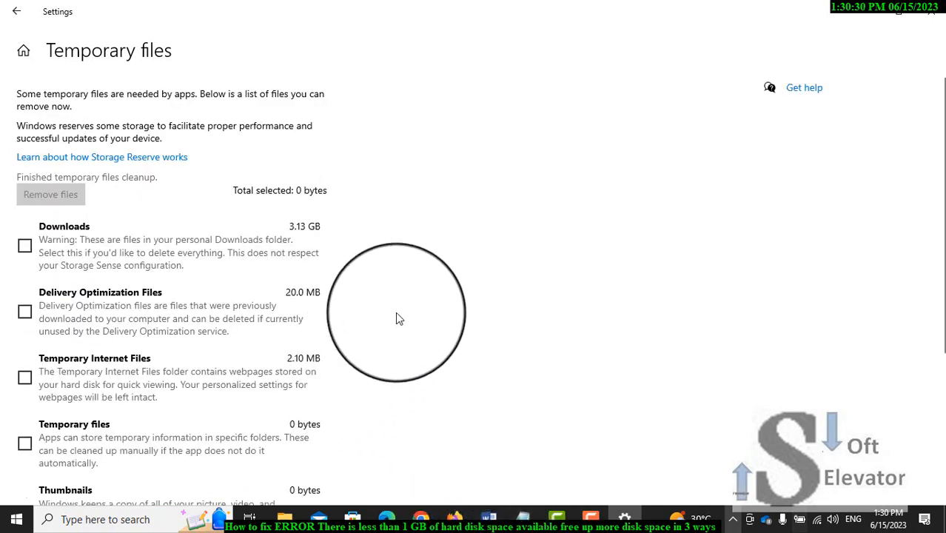
{"action": "scroll", "coordinate": [395, 312], "scroll_direction": "down", "scroll_amount": 4}
{"action": "scroll", "coordinate": [396, 314], "scroll_direction": "down", "scroll_amount": 3}
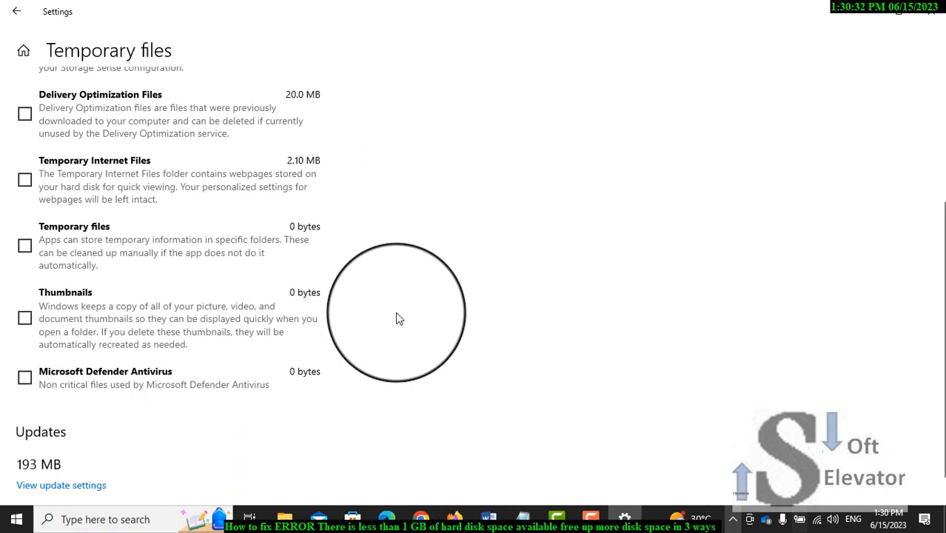
{"action": "scroll", "coordinate": [396, 314], "scroll_direction": "up", "scroll_amount": 6}
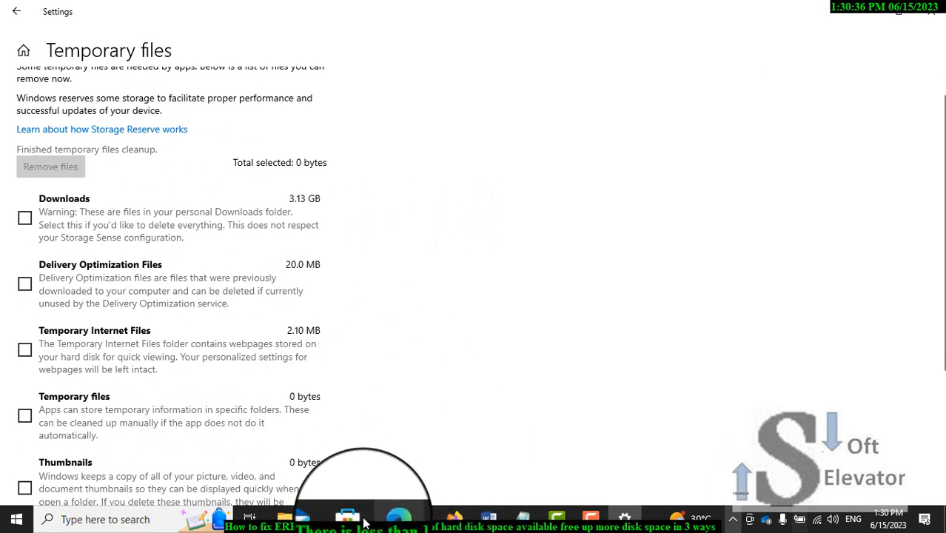
Step: Switch to File Explorer, open the Downloads folder and select the "Green Simple Polaroid Photo Frame Travel" YouTube thumbnail image
{"action": "mouse_move", "coordinate": [275, 521]}
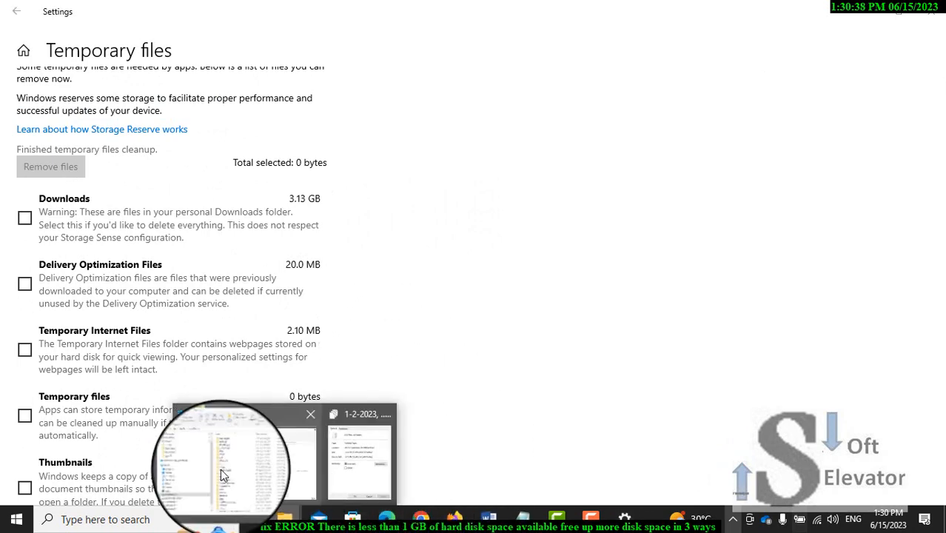
{"action": "left_click", "coordinate": [244, 463]}
{"action": "scroll", "coordinate": [158, 327], "scroll_direction": "up", "scroll_amount": 2}
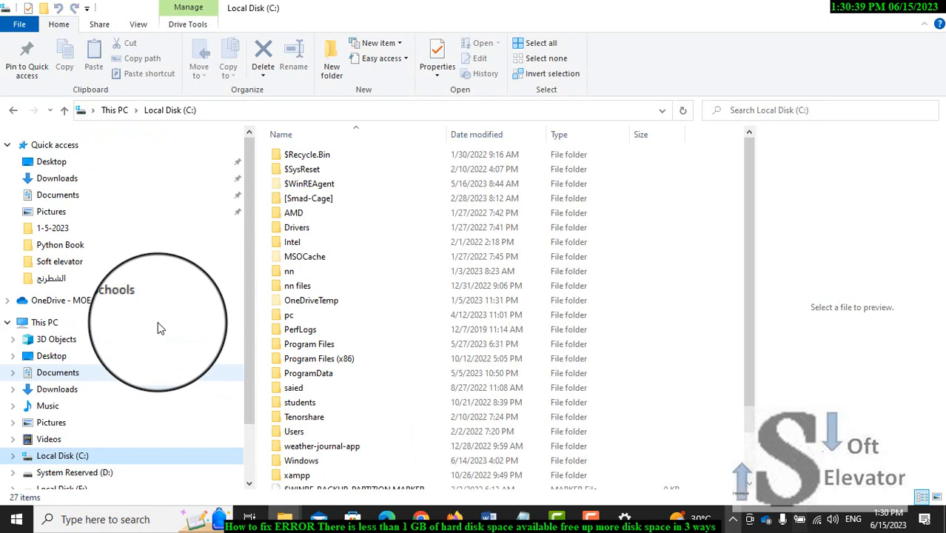
{"action": "left_click", "coordinate": [59, 179]}
{"action": "scroll", "coordinate": [334, 370], "scroll_direction": "down", "scroll_amount": 10}
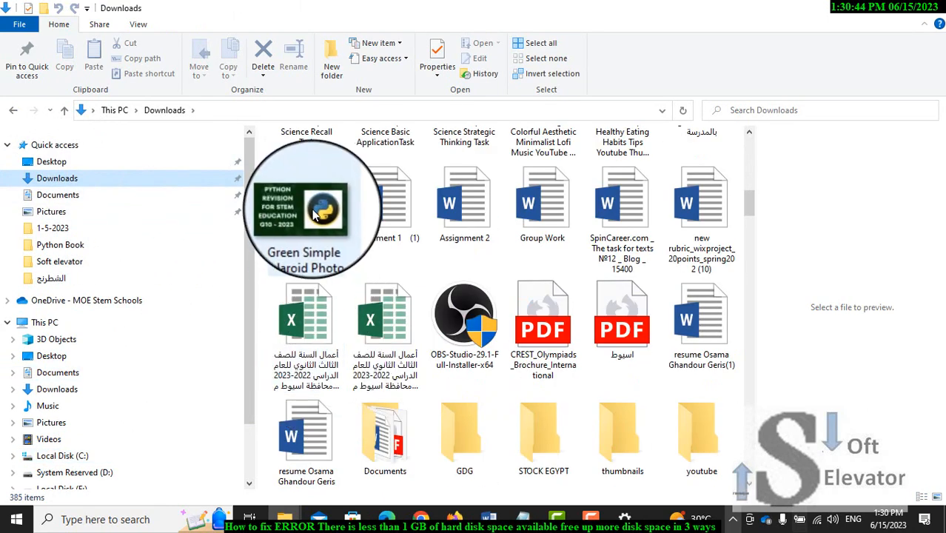
{"action": "left_click", "coordinate": [314, 213]}
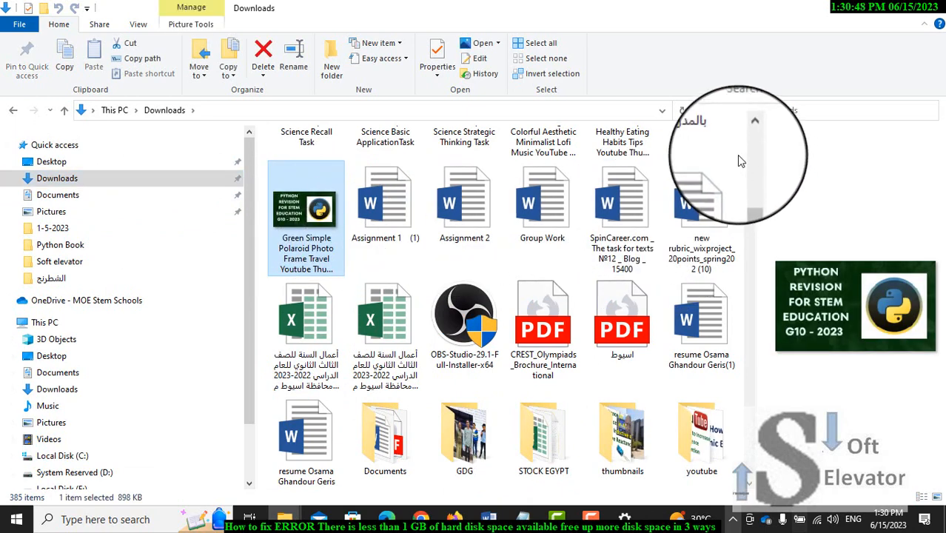
Step: Select the block of files and folders around the Word, PDF and Excel documents in Downloads and bring up the commands for cutting them
{"action": "left_click_drag", "start_coordinate": [737, 156], "coordinate": [290, 436]}
{"action": "right_click", "coordinate": [290, 435]}
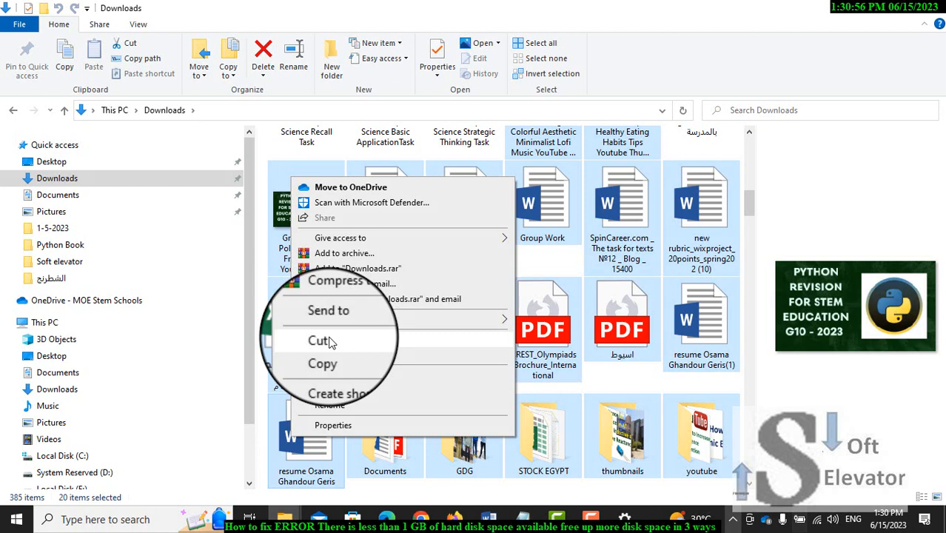
Step: Check the System Reserved (D:) drive and open Local Disk (E:) as the destination drive
{"action": "left_click", "coordinate": [33, 455]}
{"action": "left_click", "coordinate": [74, 445]}
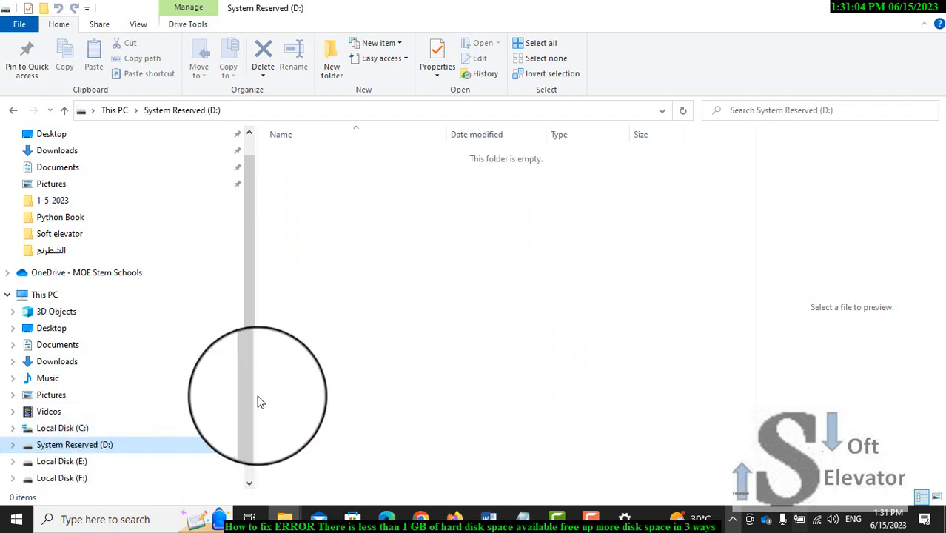
{"action": "left_click", "coordinate": [63, 461]}
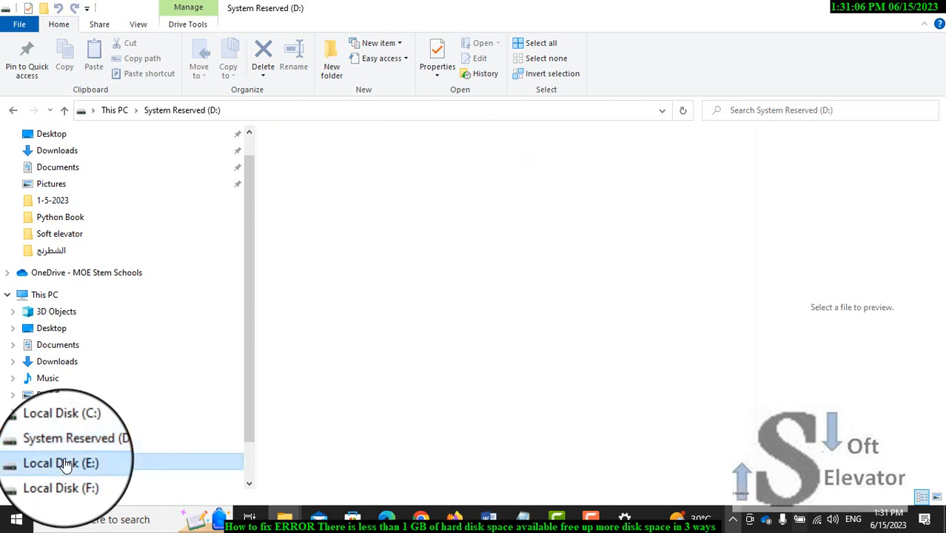
Step: Create a new folder named "downloads of 2023" on Local Disk (E:)
{"action": "right_click", "coordinate": [264, 283]}
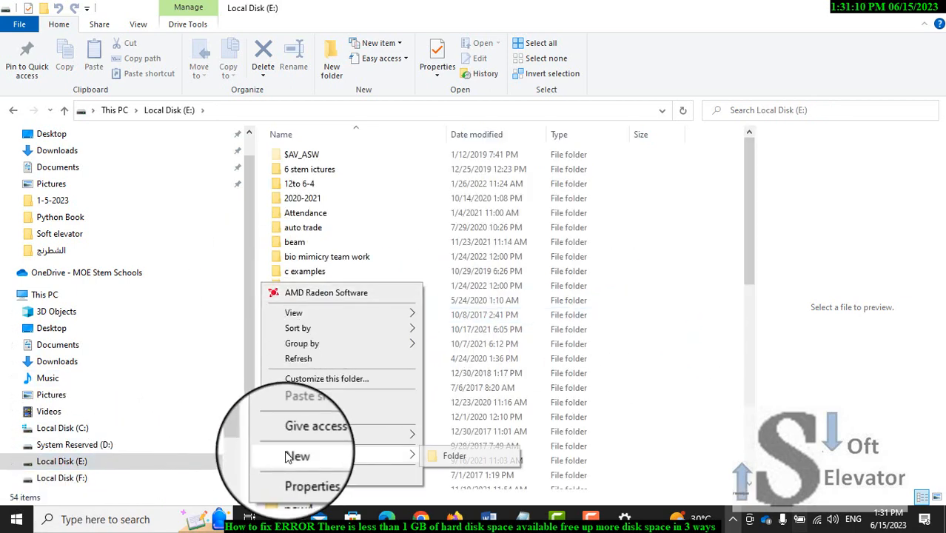
{"action": "left_click", "coordinate": [444, 455]}
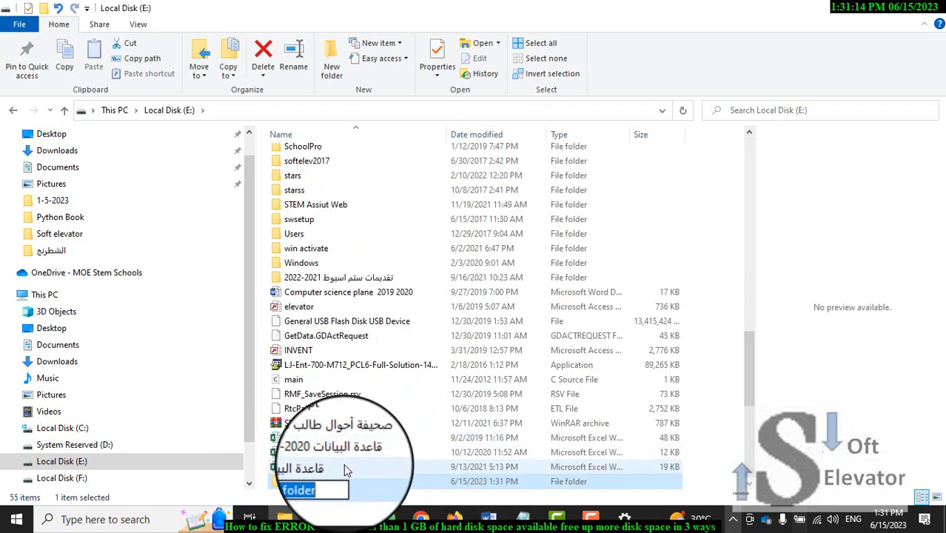
{"action": "key", "text": "BackSpace"}
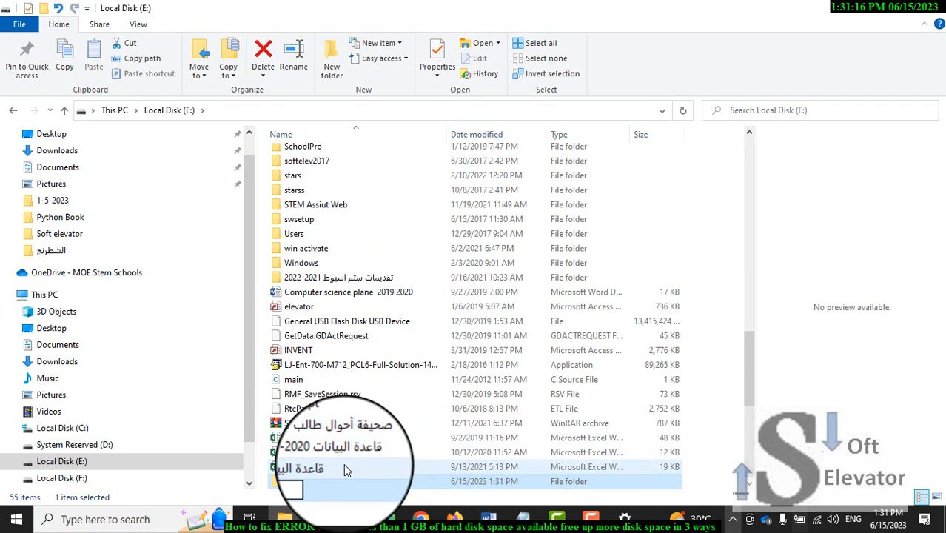
{"action": "type", "text": "downloa"}
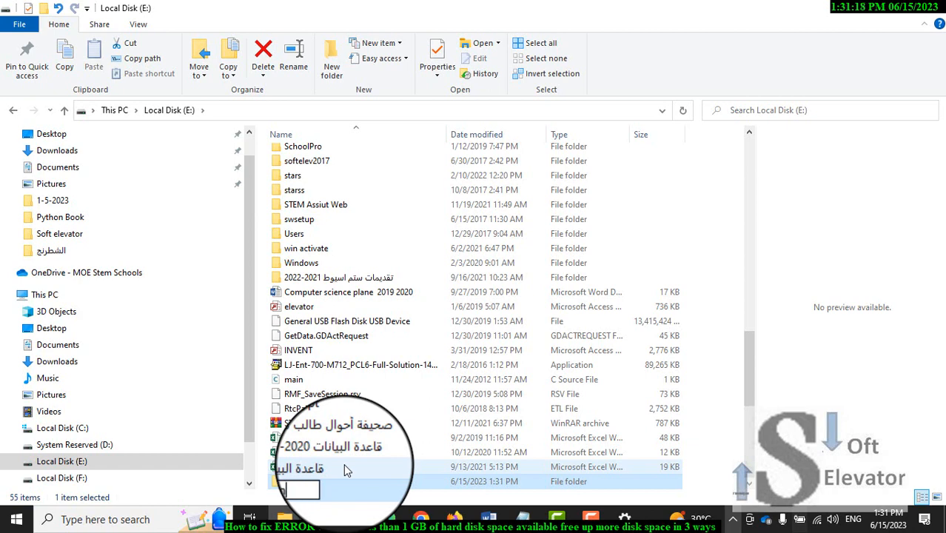
{"action": "type", "text": "ds "}
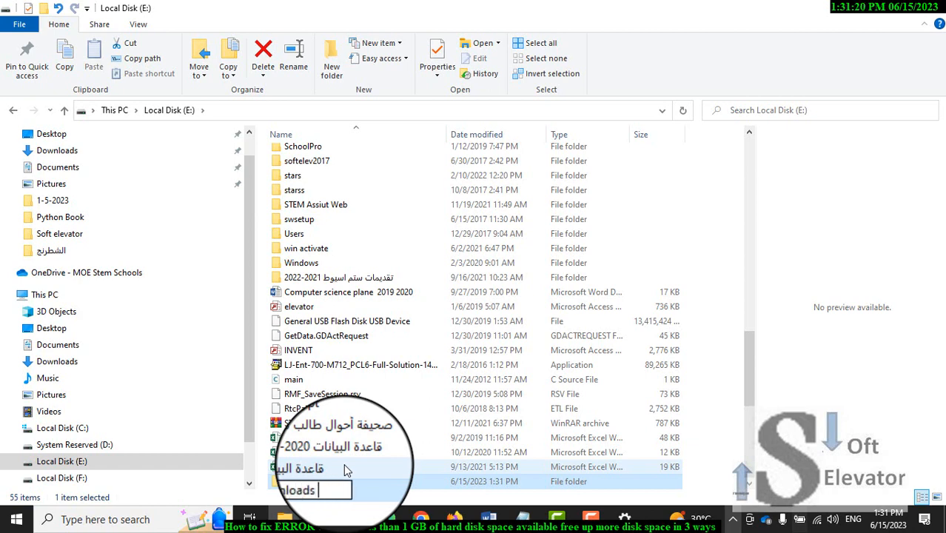
{"action": "type", "text": "of 2023"}
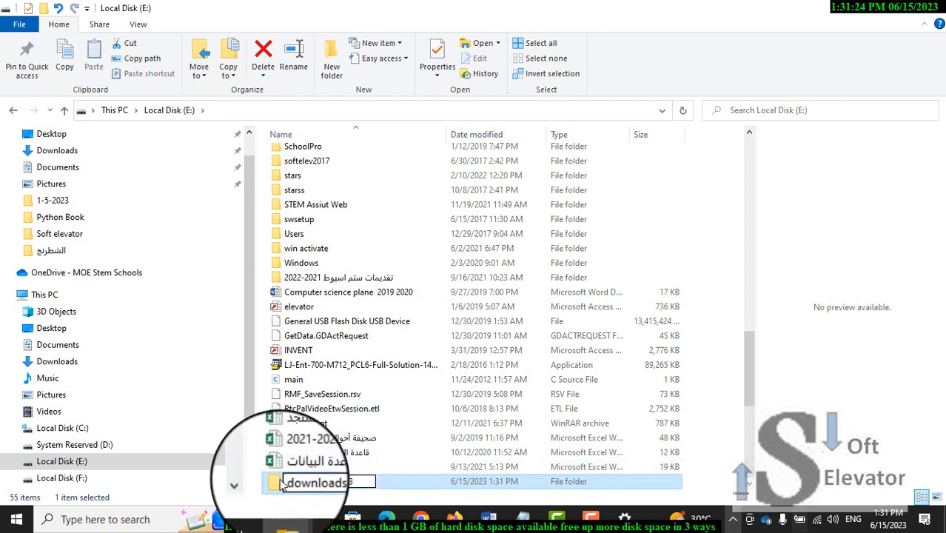
{"action": "key", "text": "Return"}
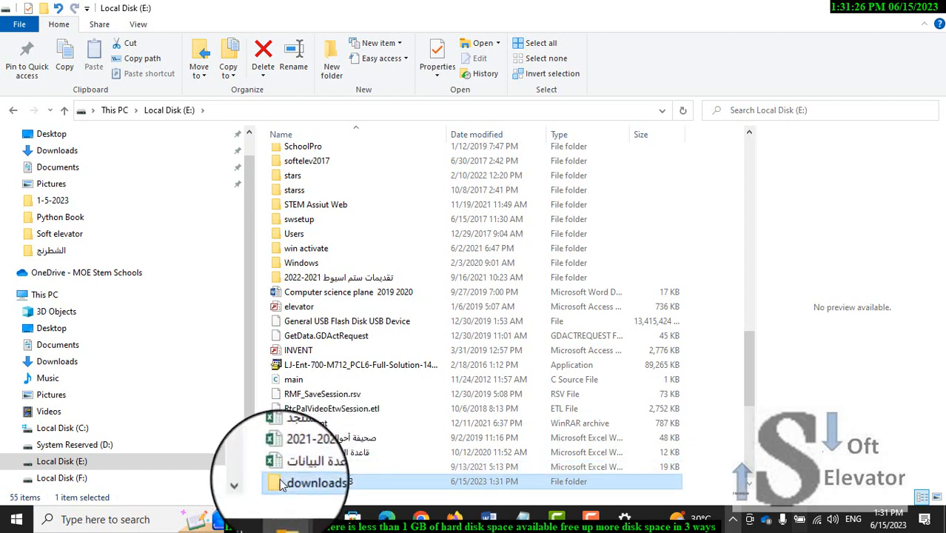
Step: Open the "downloads of 2023" folder and bring up the commands for pasting into it
{"action": "double_click", "coordinate": [282, 485]}
{"action": "right_click", "coordinate": [357, 307]}
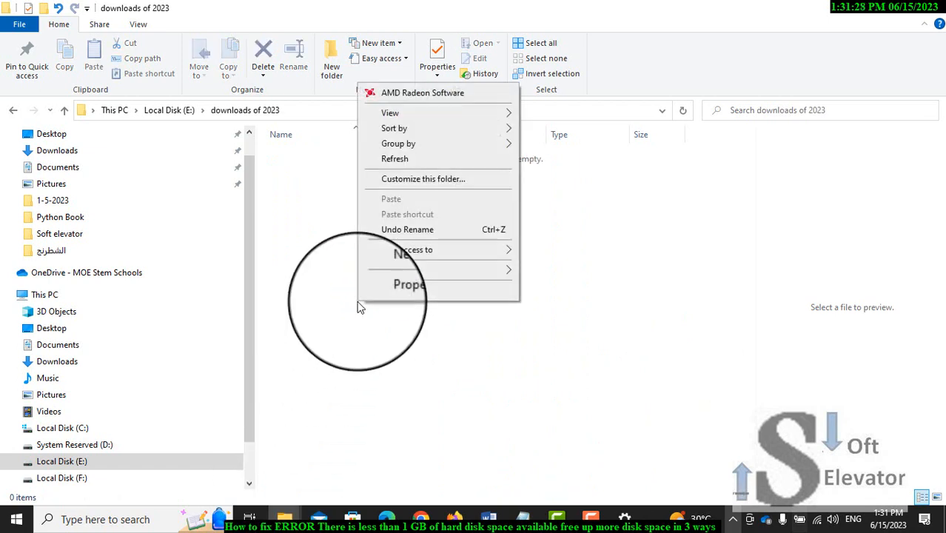